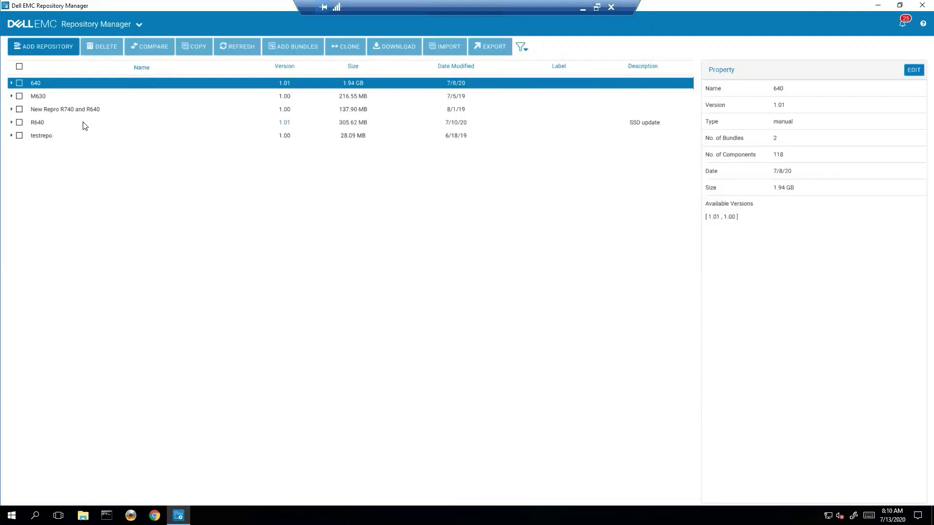
- Inspect the R640 Linux bundle and its properties, then mark R640 with all its bundles for adding
left_click(11, 122)
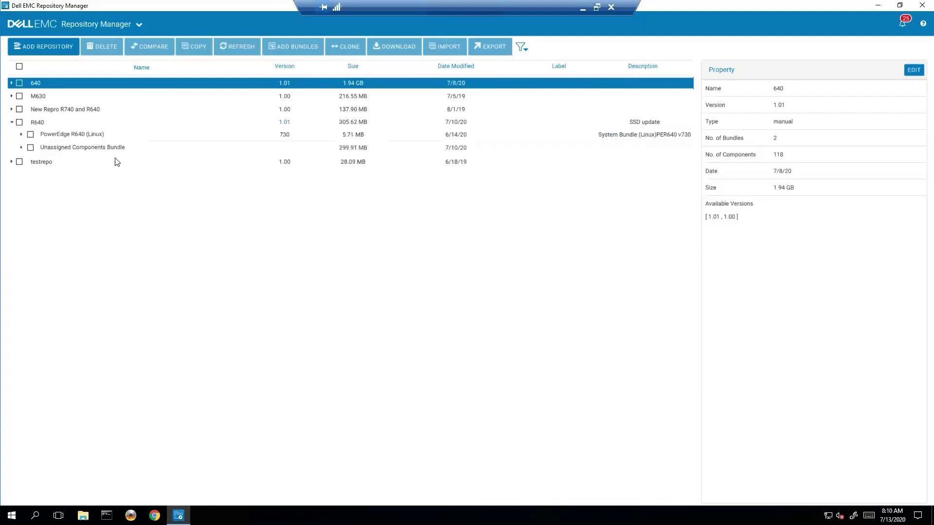
left_click(20, 134)
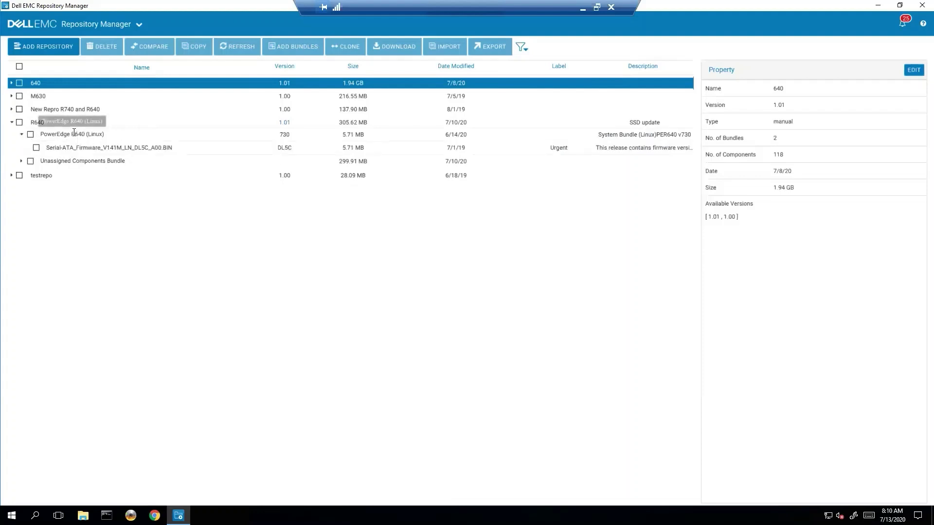
left_click_drag(74, 134, 101, 135)
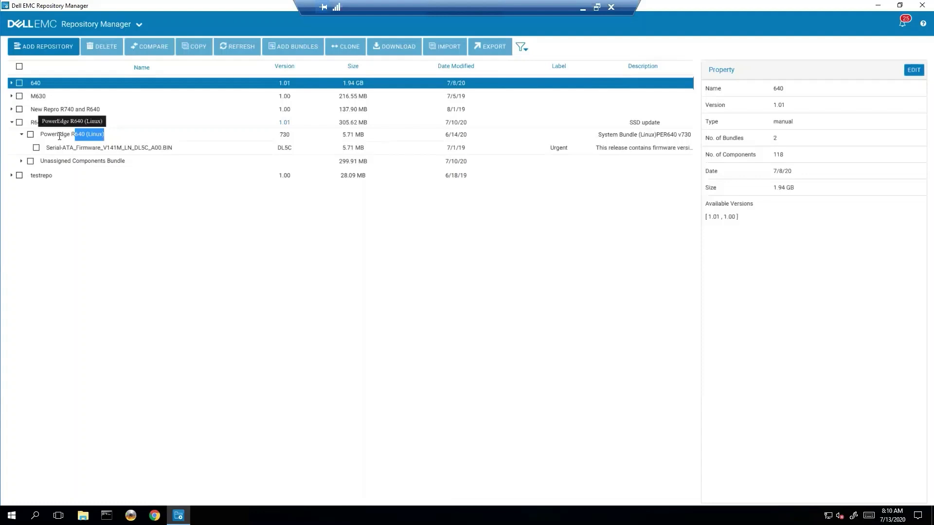
left_click(132, 134)
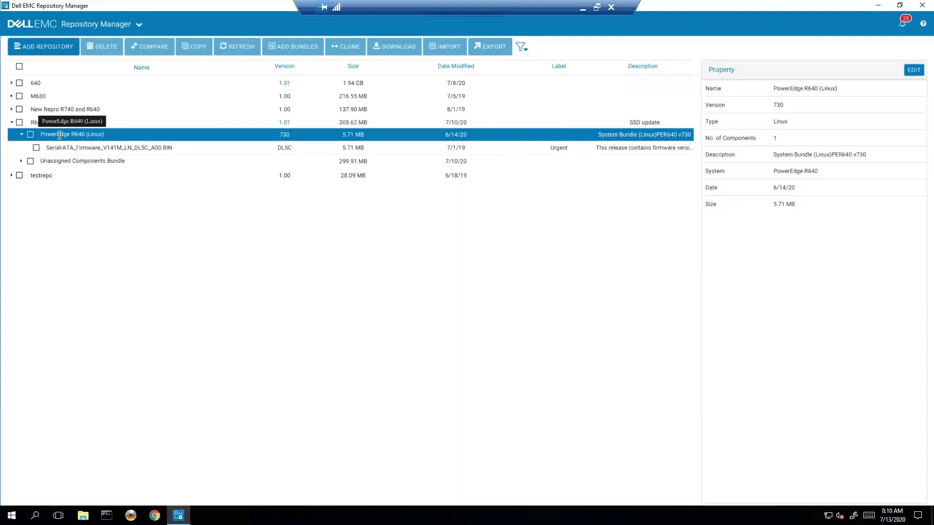
left_click(19, 123)
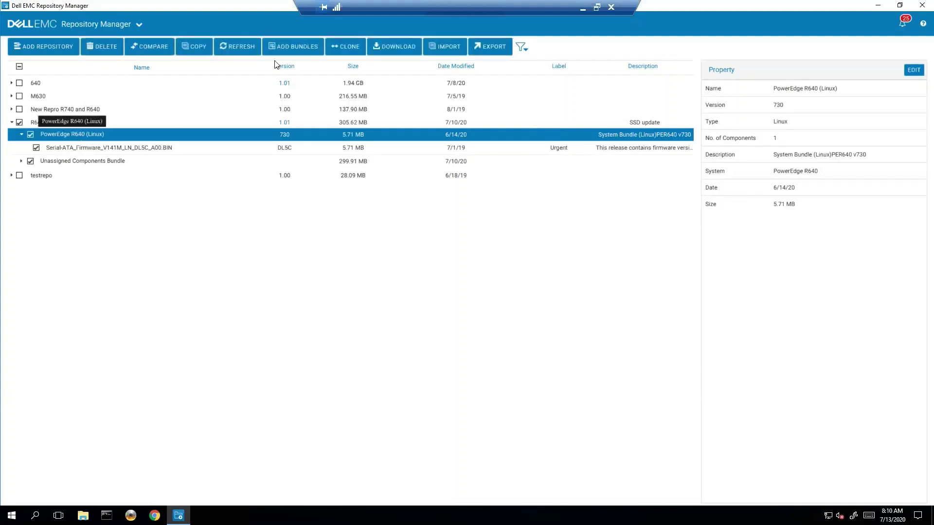
left_click(302, 45)
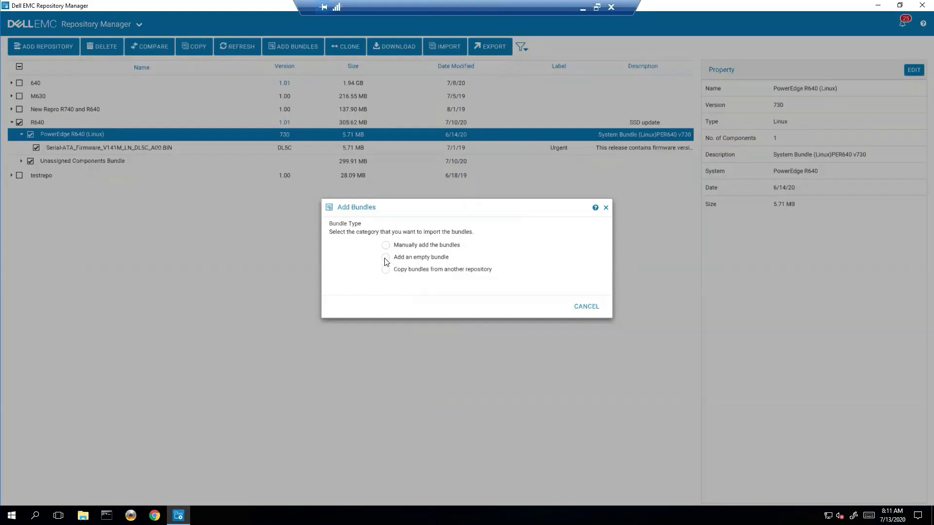
- Choose the 'Add an empty bundle' option in the Add Bundles dialog
left_click(386, 258)
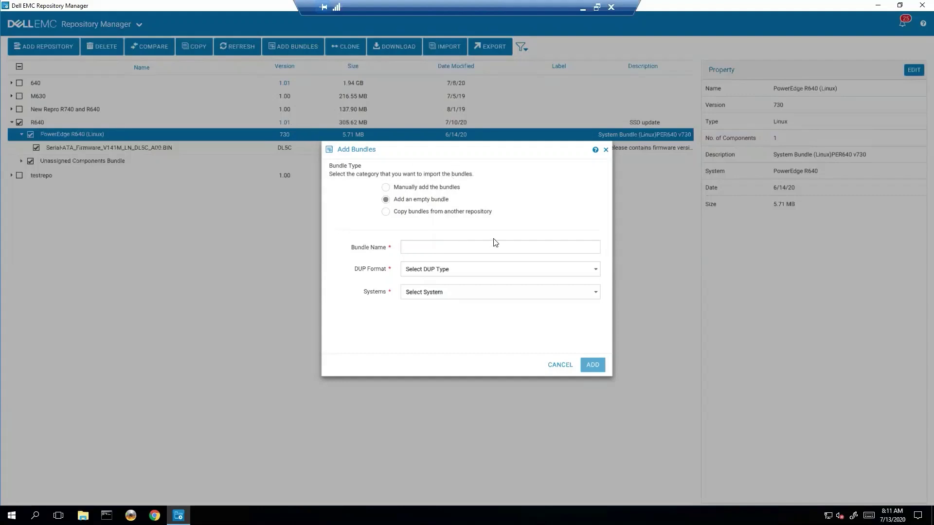
- Name the new bundle 'Empty Bundel' and set its DUP format to Windows-64
left_click(505, 247)
type("Empty")
key("BackSpace")
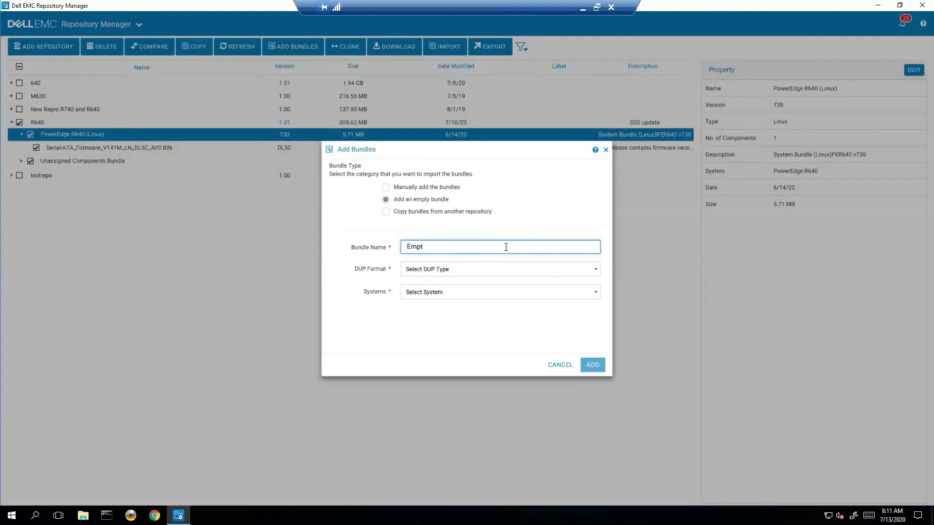
type("y Bundell")
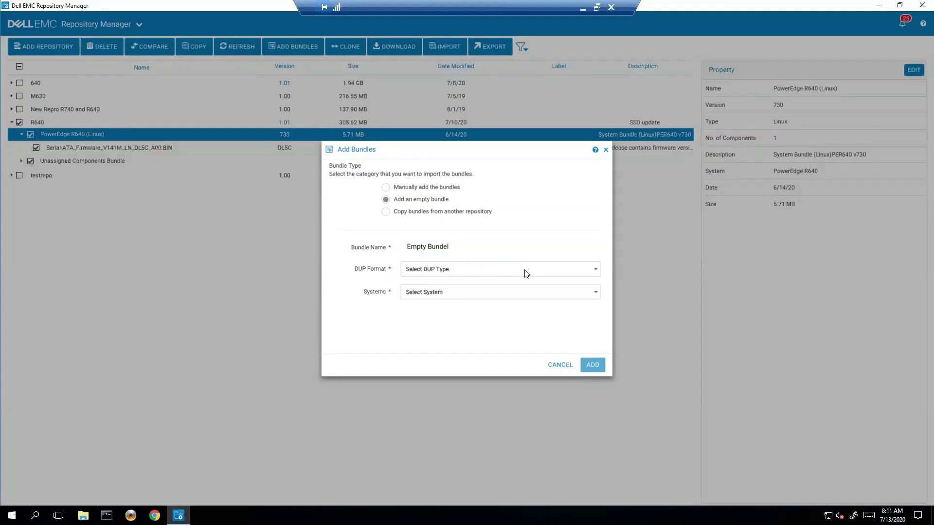
left_click(588, 271)
left_click(588, 271)
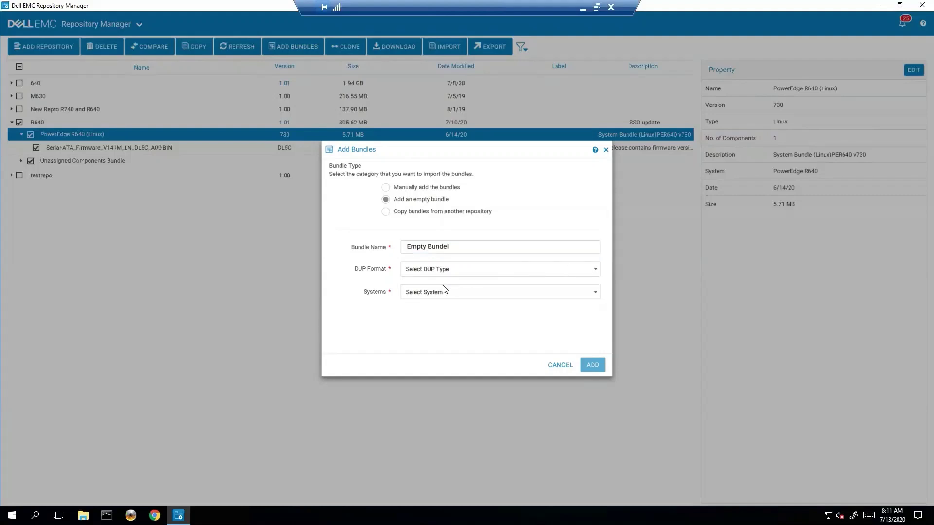
left_click(442, 269)
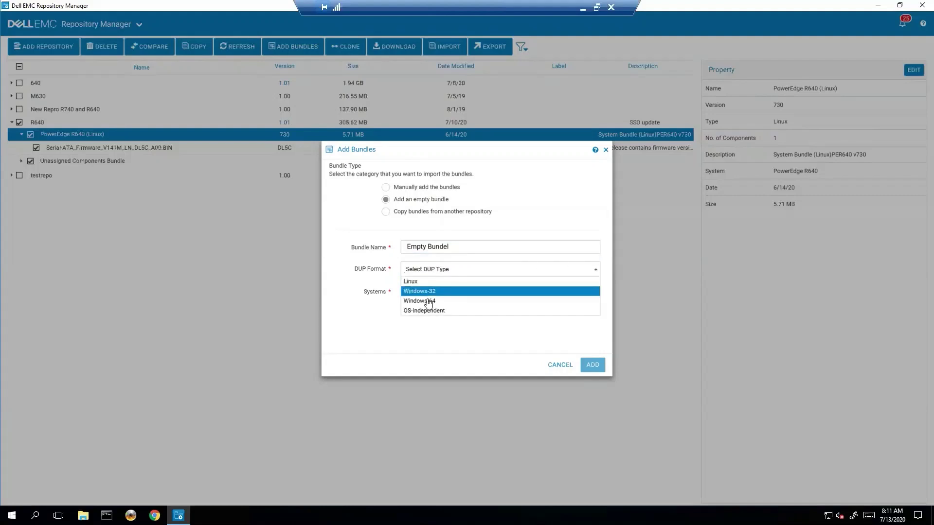
left_click(428, 302)
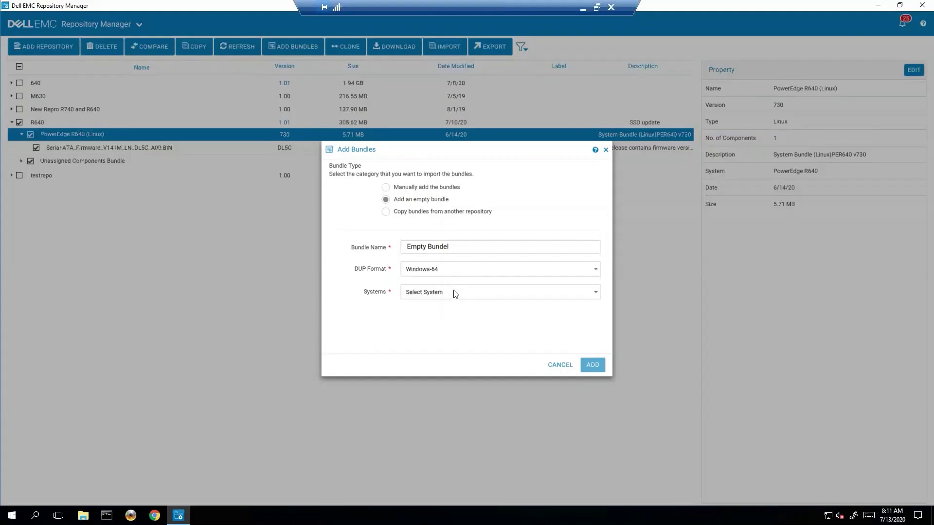
- Pick R640 as the bundle's system and add it, raising R640 to version 1.02
left_click(455, 293)
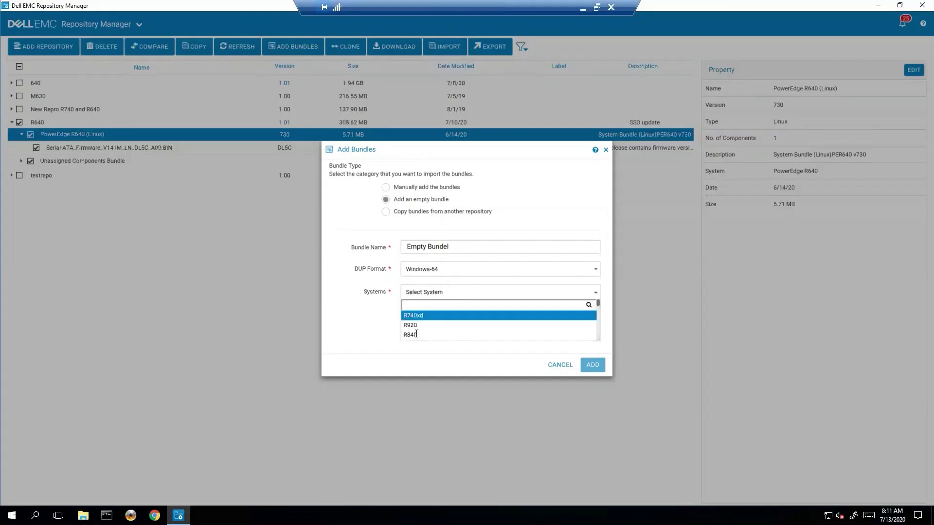
left_click(460, 306)
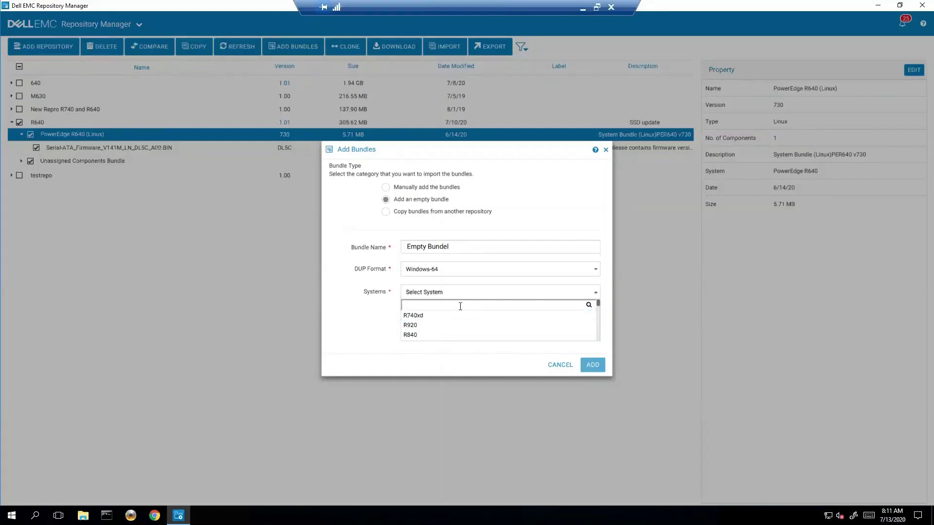
type("R640")
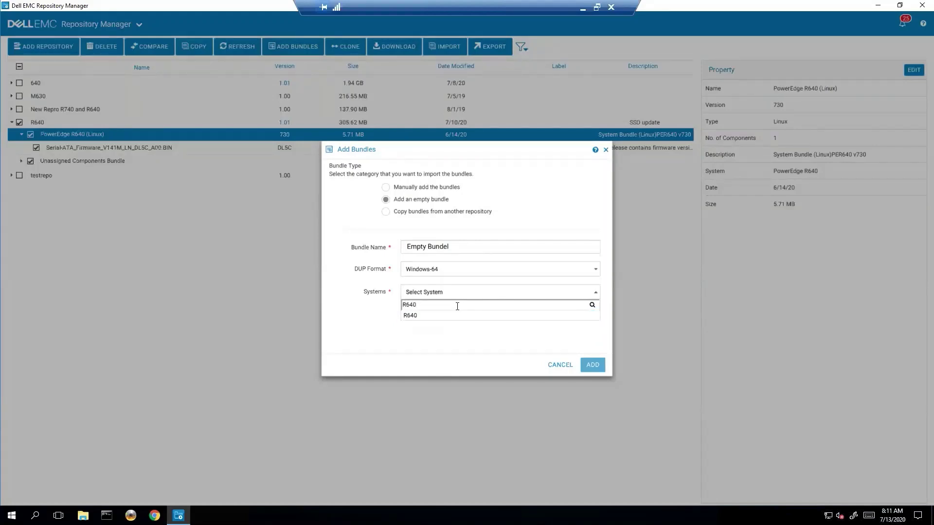
left_click(442, 317)
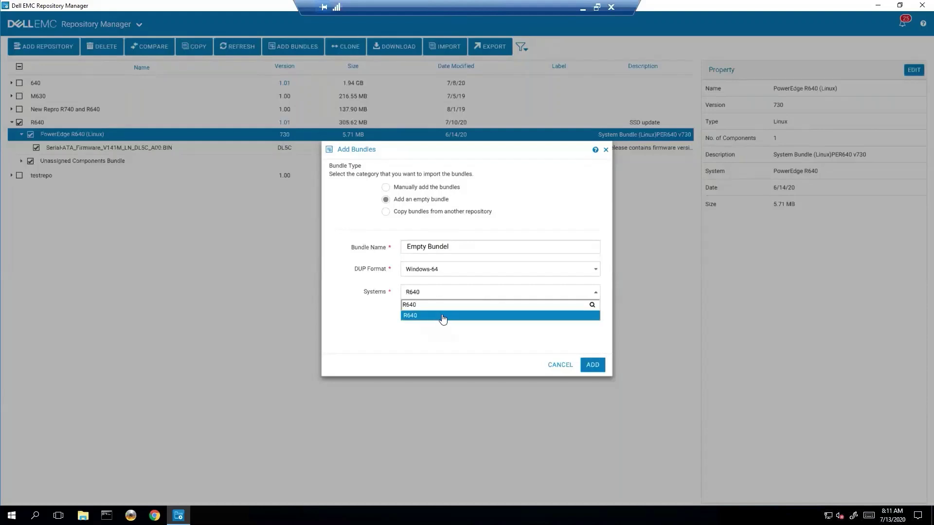
left_click(593, 365)
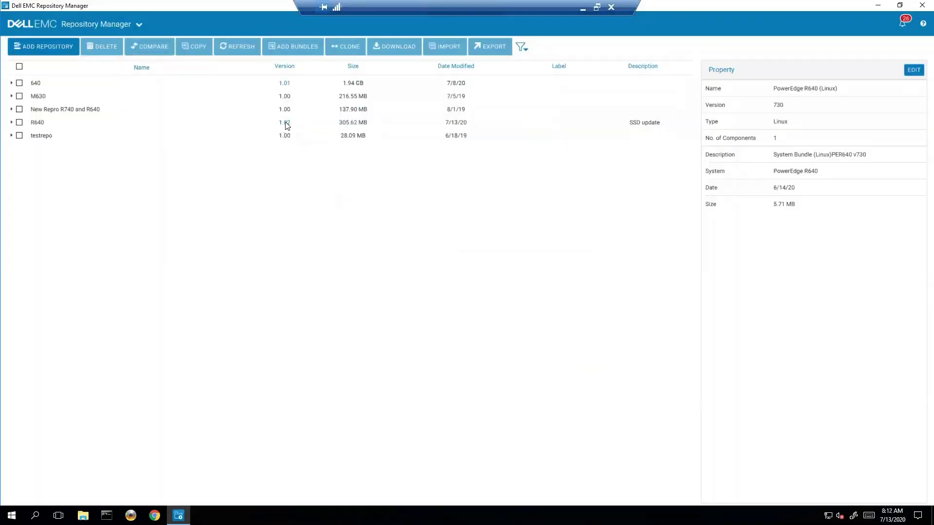
- Mark R640 with its bundles and start a manually added bundle
left_click(12, 123)
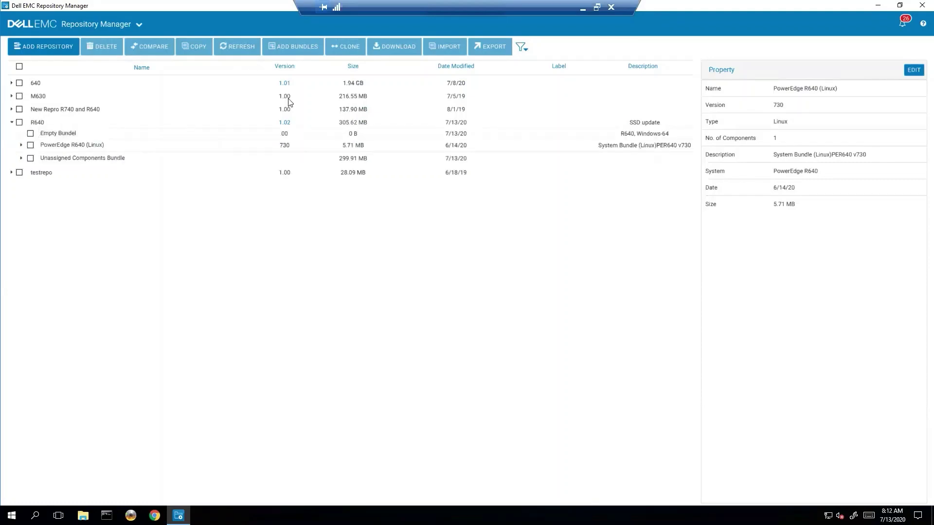
key("space")
left_click(292, 49)
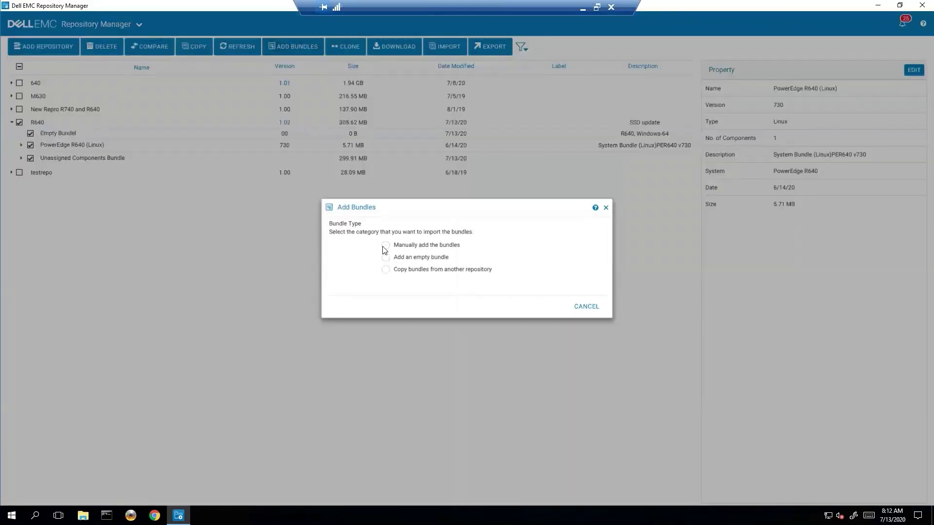
key("space")
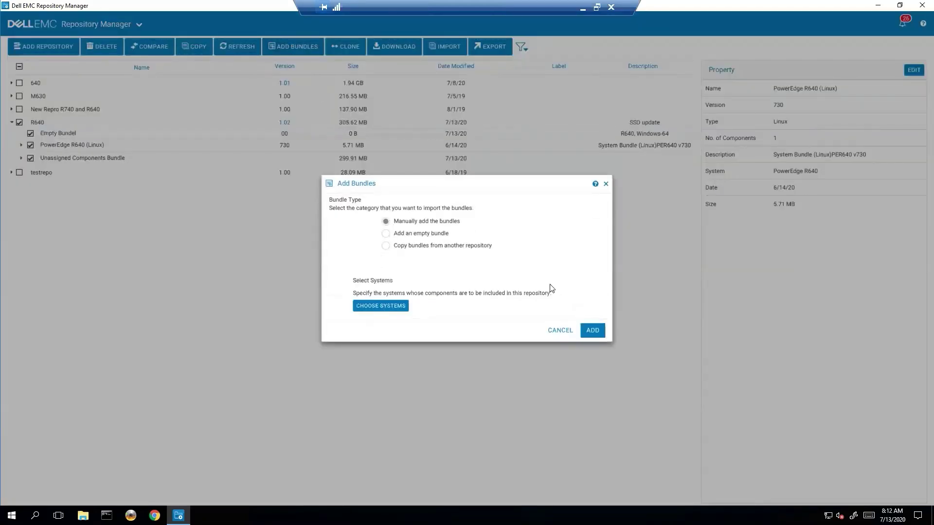
- Select R640 as the manual bundle's target system and save the selection
left_click(390, 306)
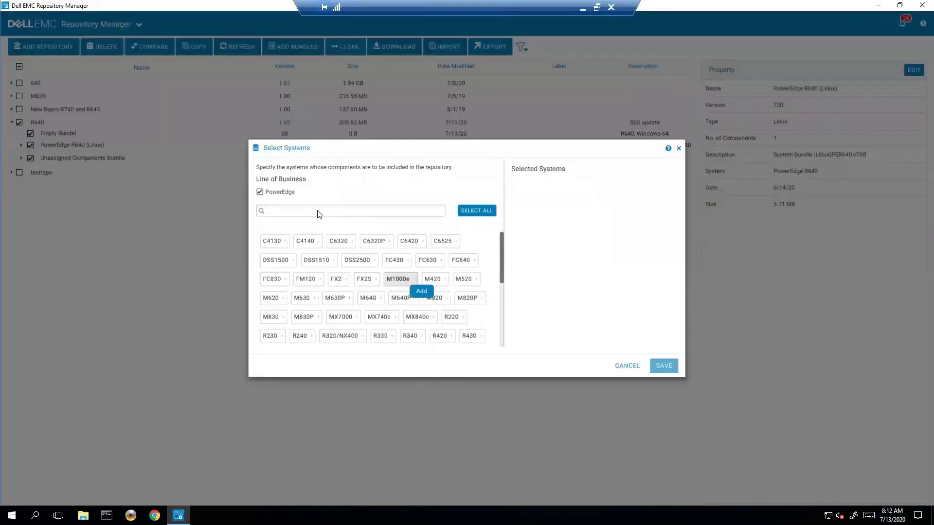
left_click(313, 210)
type("R640")
left_click(267, 244)
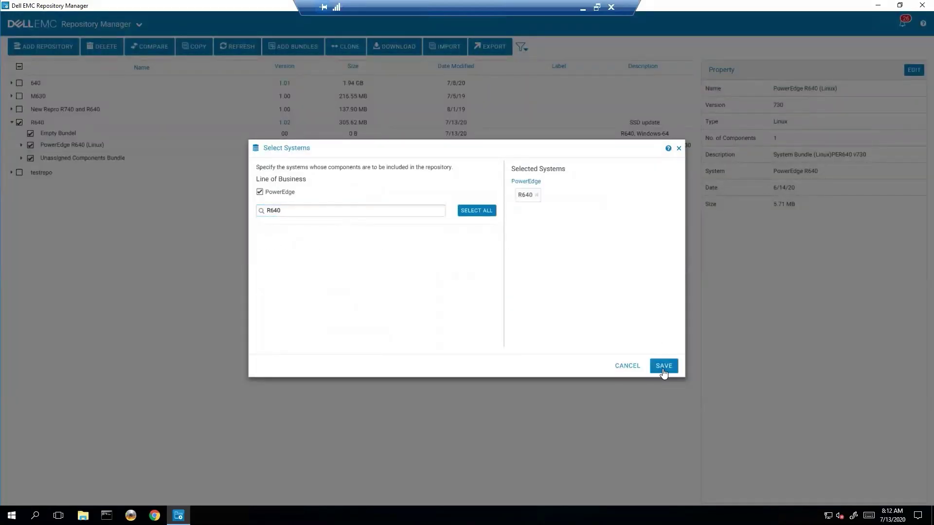
left_click(664, 366)
left_click(395, 307)
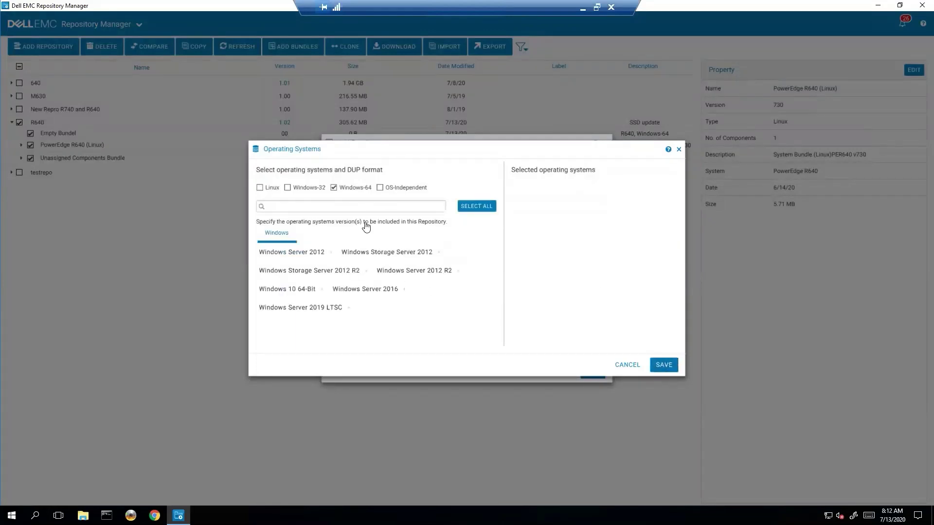
- Add Windows Server 2019 LTSC under Windows-64 as the bundle's operating system
mouse_move(411, 277)
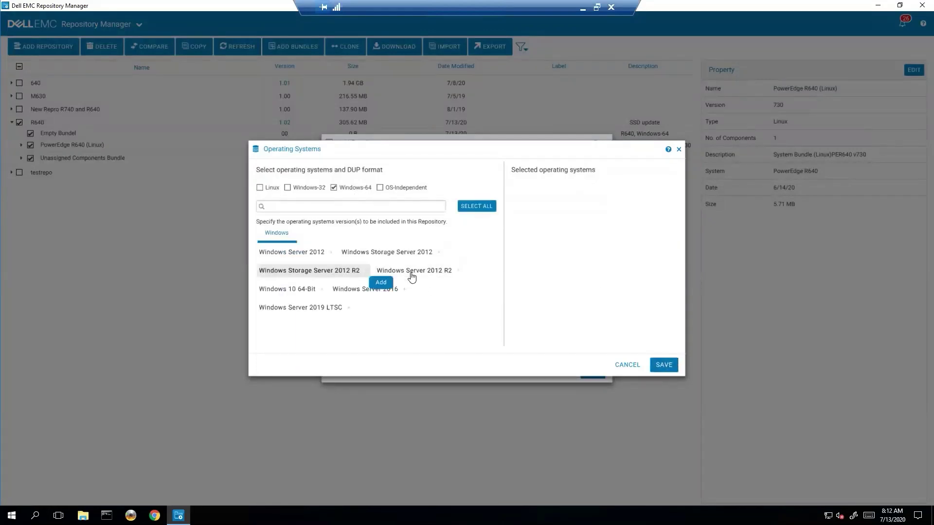
left_click(314, 309)
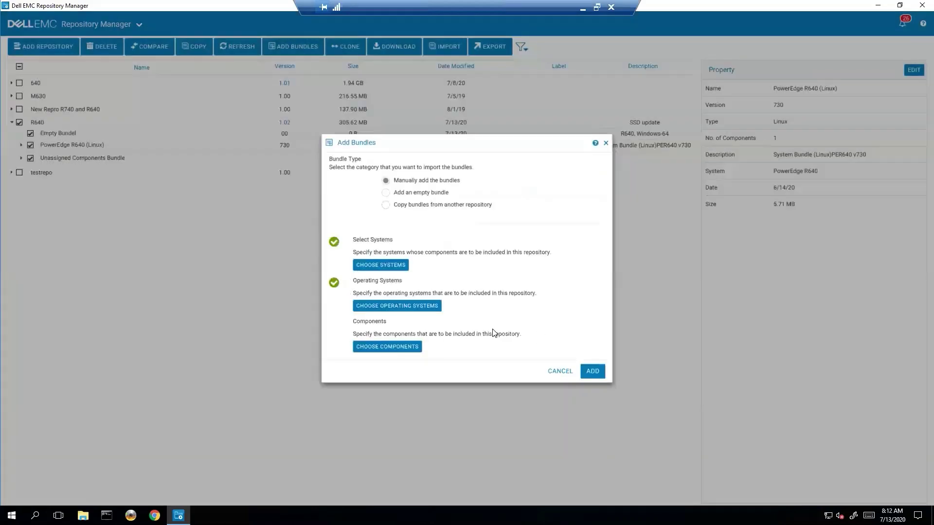
- Limit components to iDRAC with Lifecycle Controller firmware and create the bundle, making R640 version 1.03
left_click(389, 347)
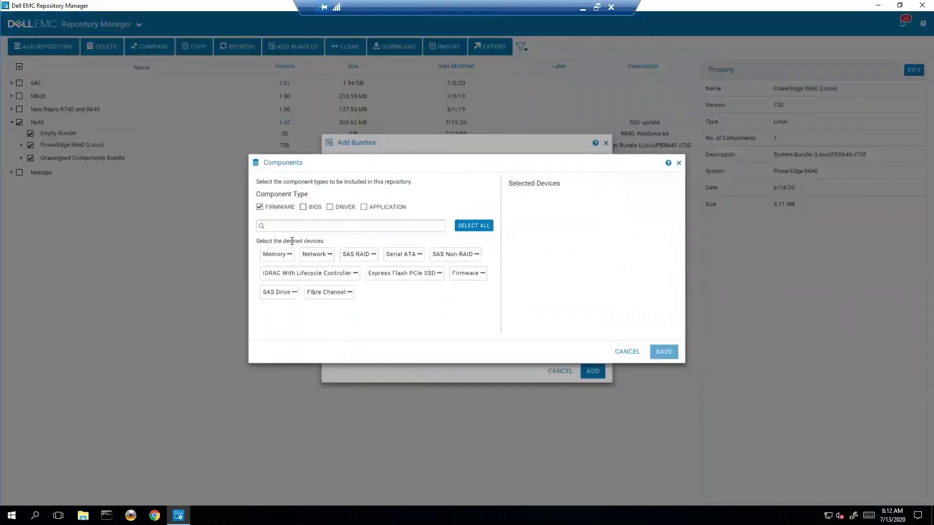
left_click(321, 275)
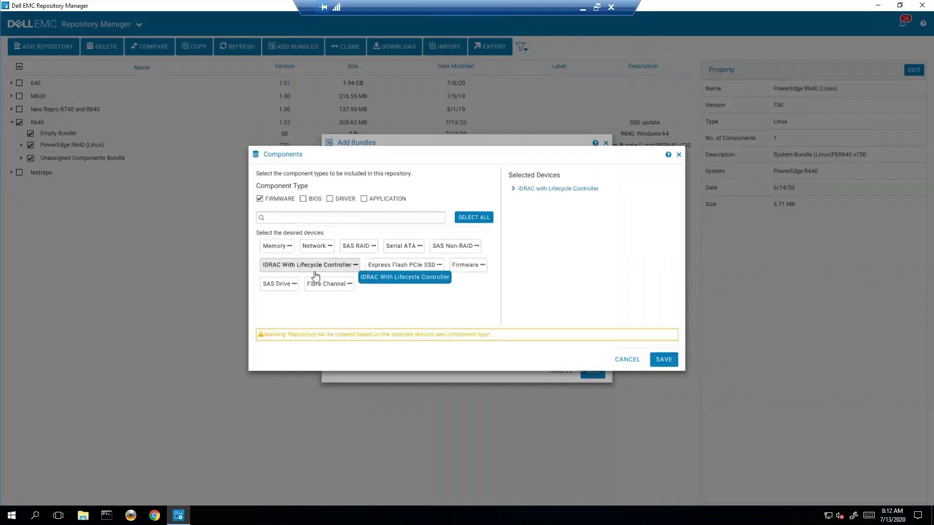
left_click(664, 360)
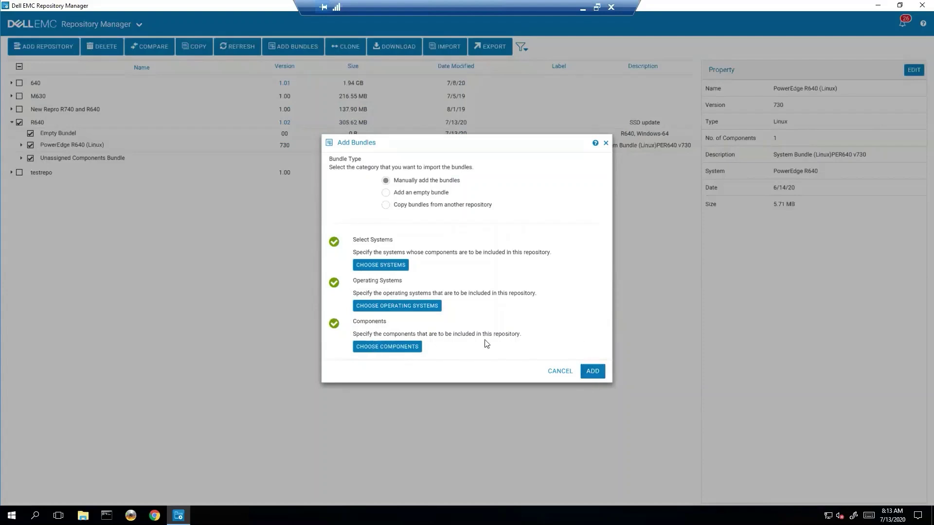
left_click(593, 372)
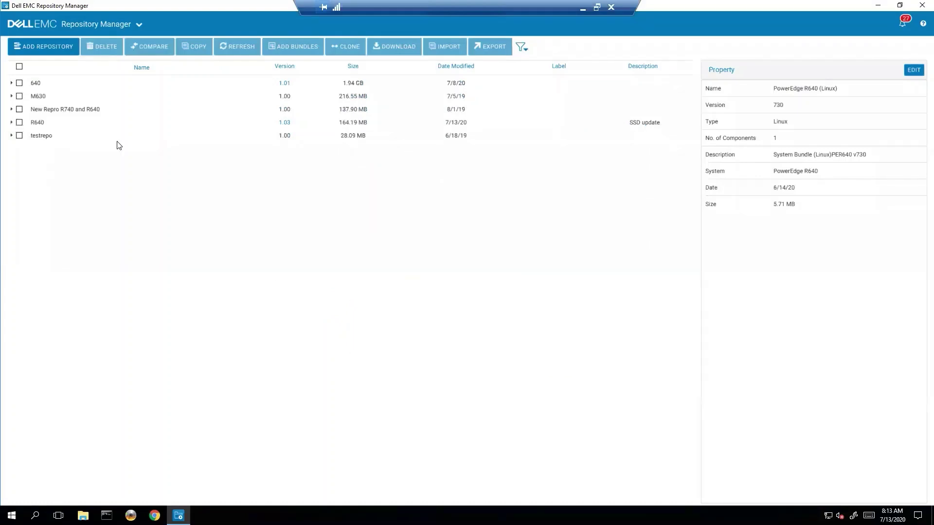
- Expand R640 and the PowerEdge R640 (Windows x64) bundle to confirm the iDRAC firmware 4.20.20.20
left_click(307, 123)
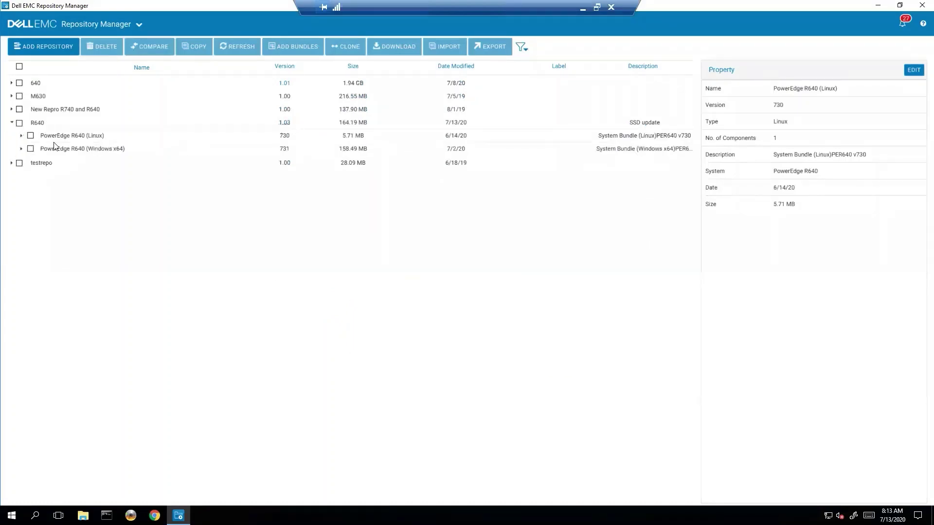
left_click(21, 148)
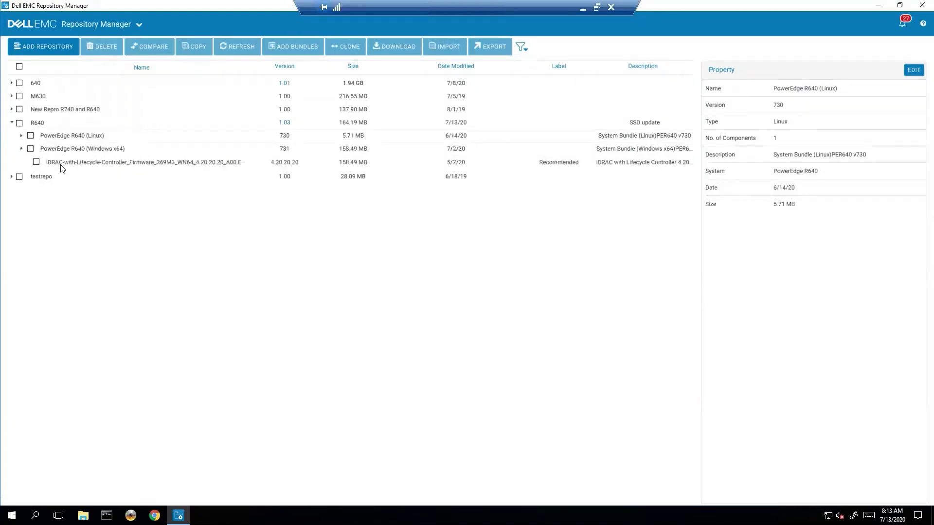